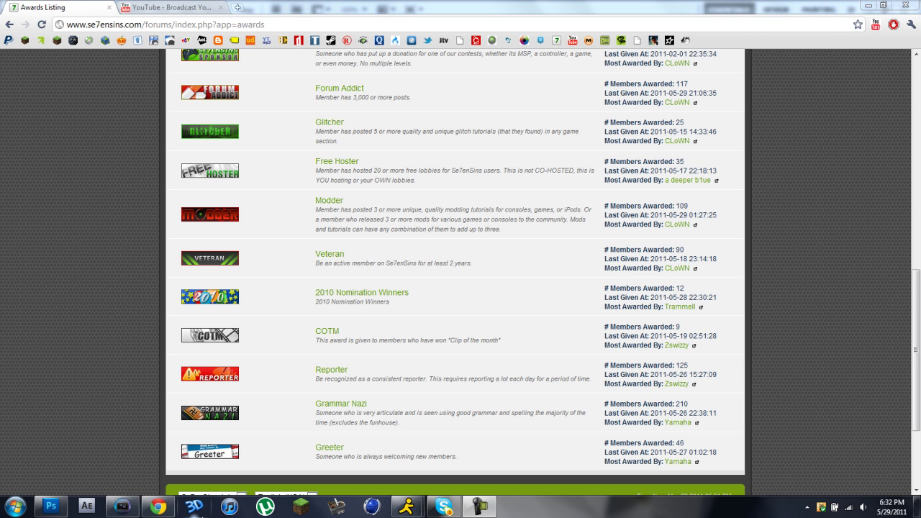
Scroll the Se7enSins awards list up, check the YouTube tab, return to the profile, and minimize Chrome.
left_click_drag(916, 346, 916, 115)
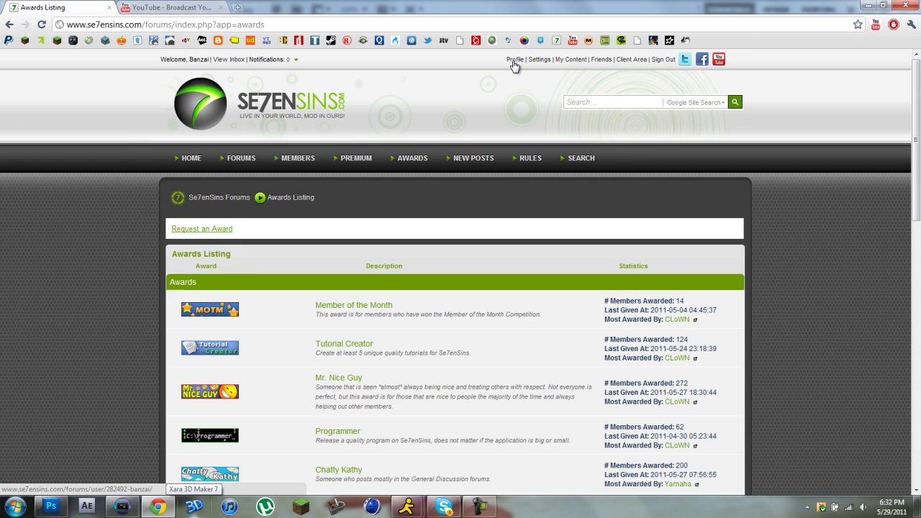
left_click(186, 7)
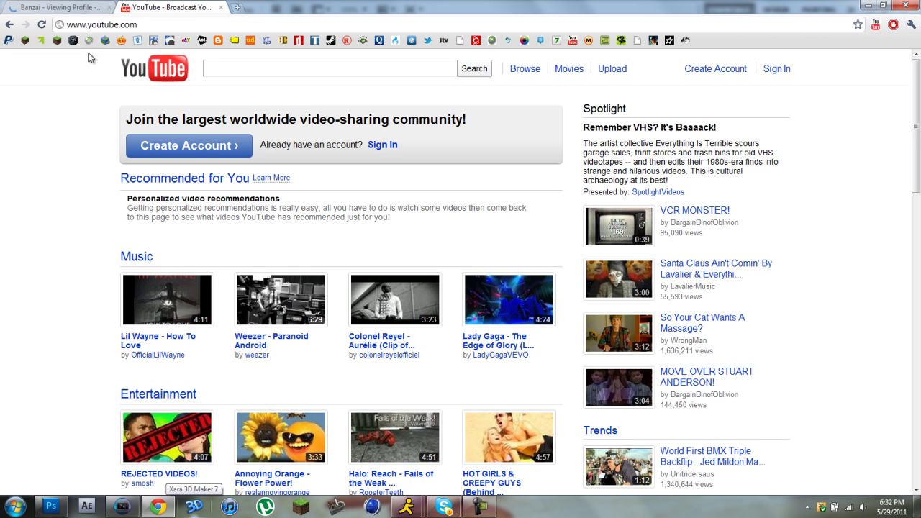
left_click(76, 6)
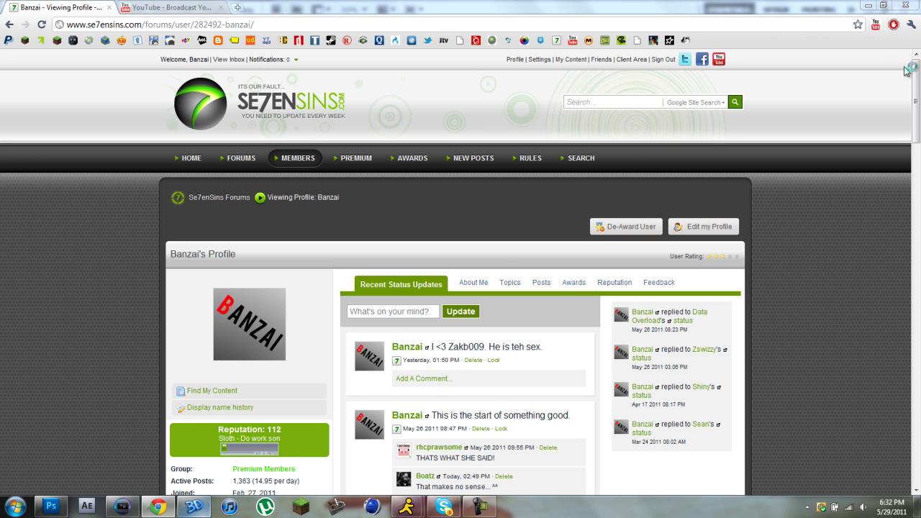
left_click(868, 6)
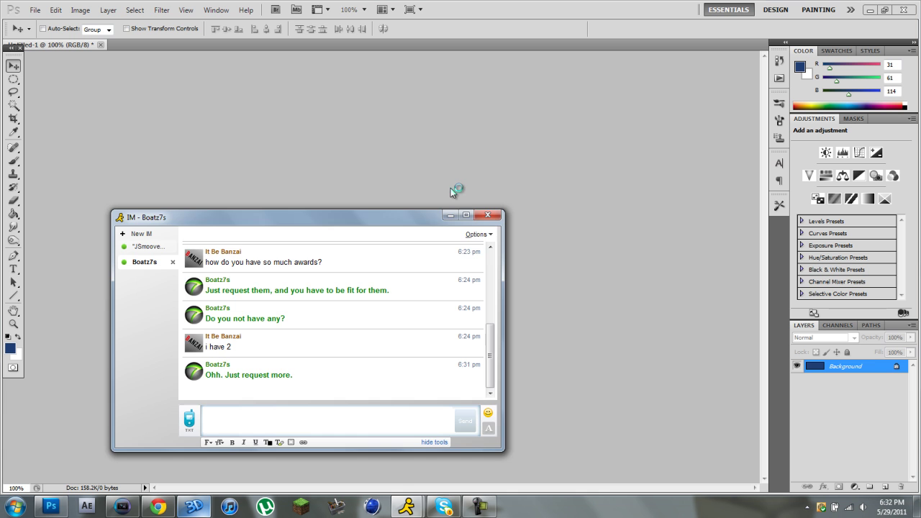
Minimize the AIM chat and Photoshop, close Vegas Pro, and move the DokuCraft archive icon.
left_click(452, 214)
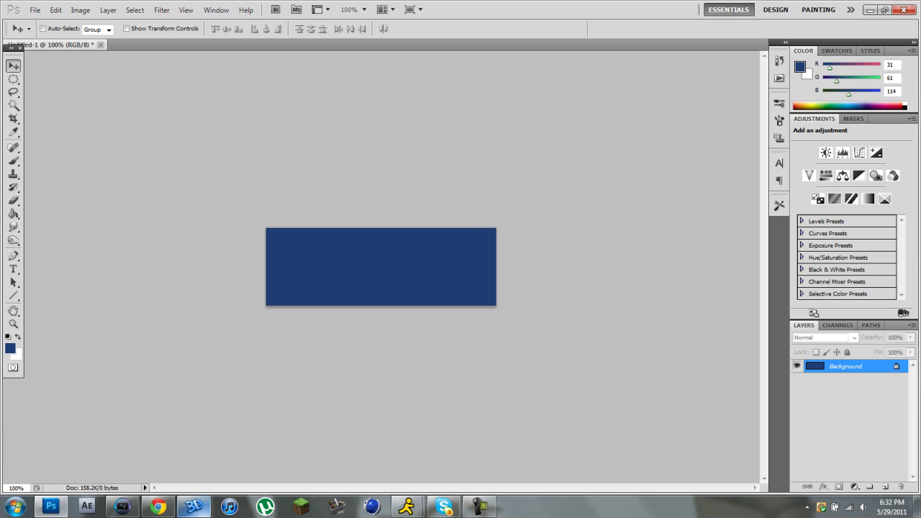
left_click(870, 9)
left_click(861, 36)
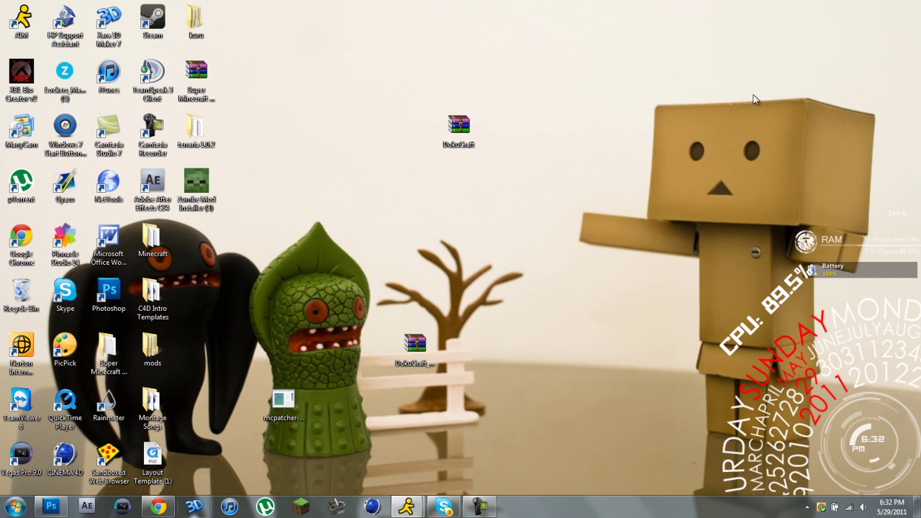
left_click_drag(428, 365, 547, 160)
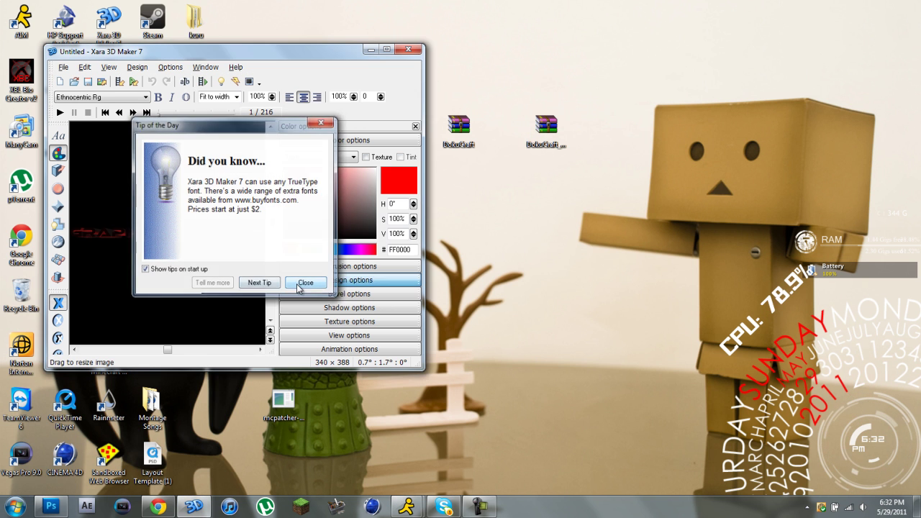
Dismiss Tip of the Day, maximize Xara 3D Maker, and enter BANZAI as the 3D text.
left_click(305, 282)
left_click(389, 48)
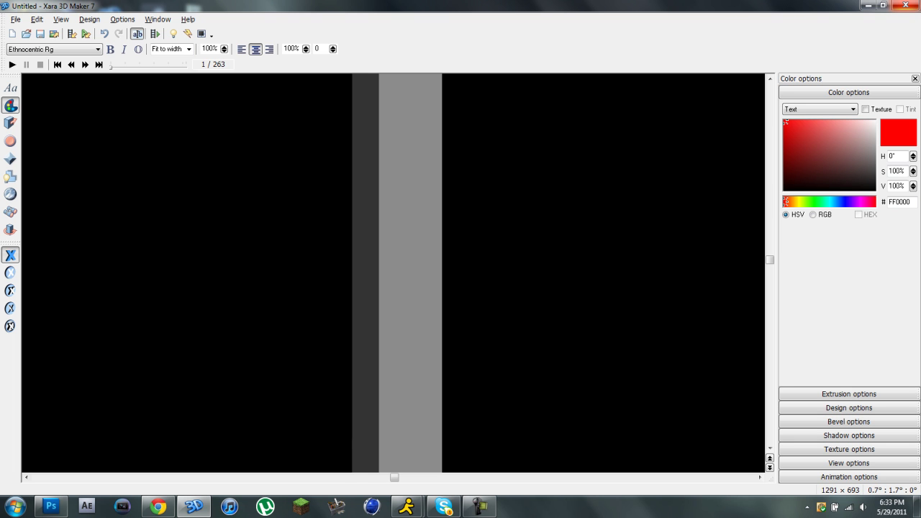
type("BANZAI")
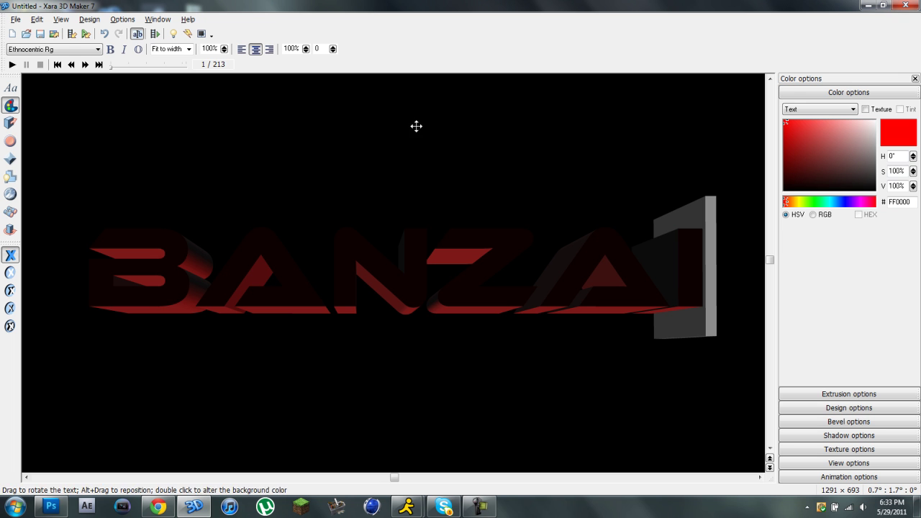
Try the HELTERSKELTER and kaliGraff fonts, then settle on Most Wazted for BANZAI.
left_click(97, 49)
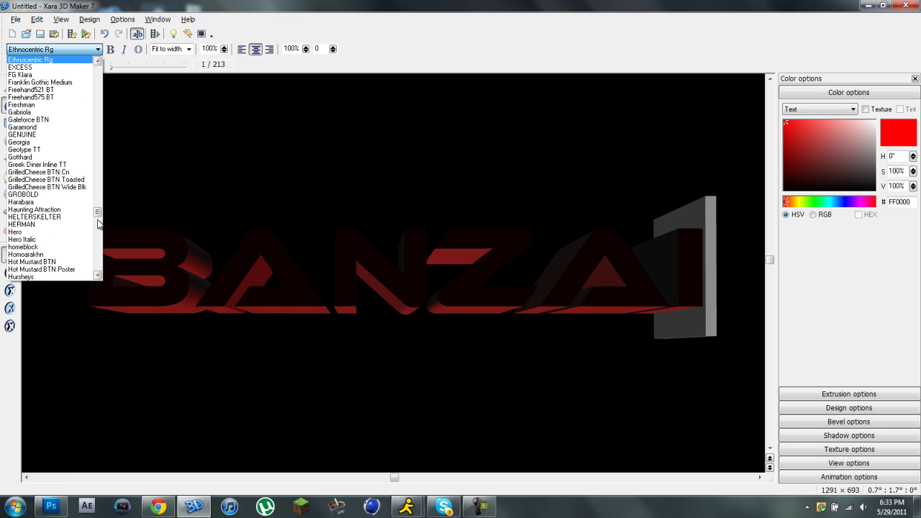
left_click(64, 216)
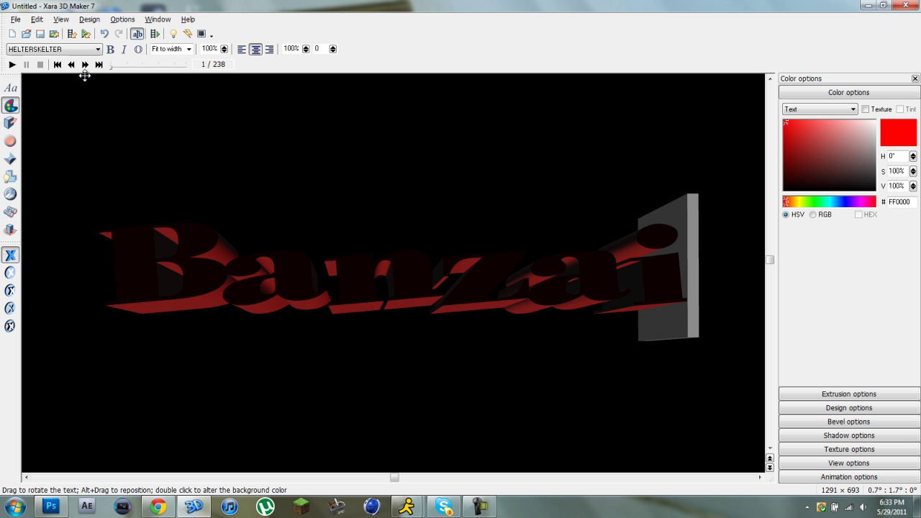
left_click(84, 50)
left_click(44, 256)
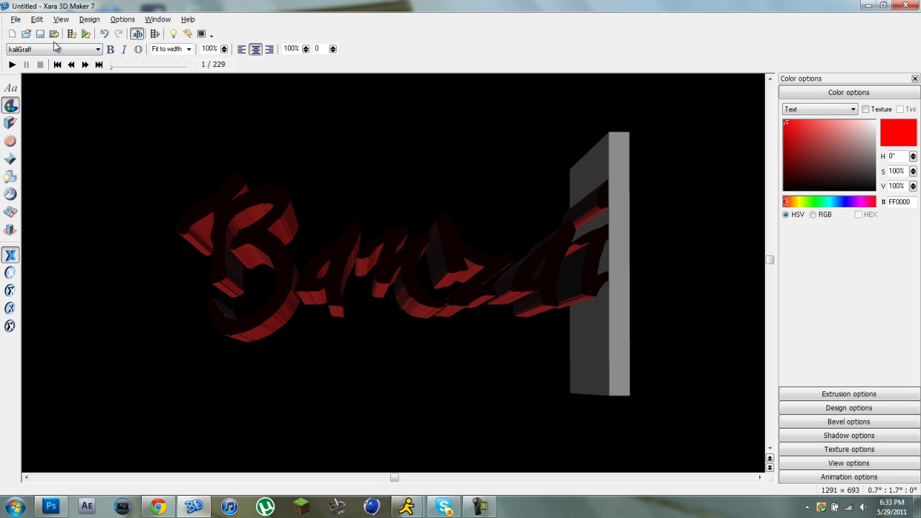
left_click(56, 49)
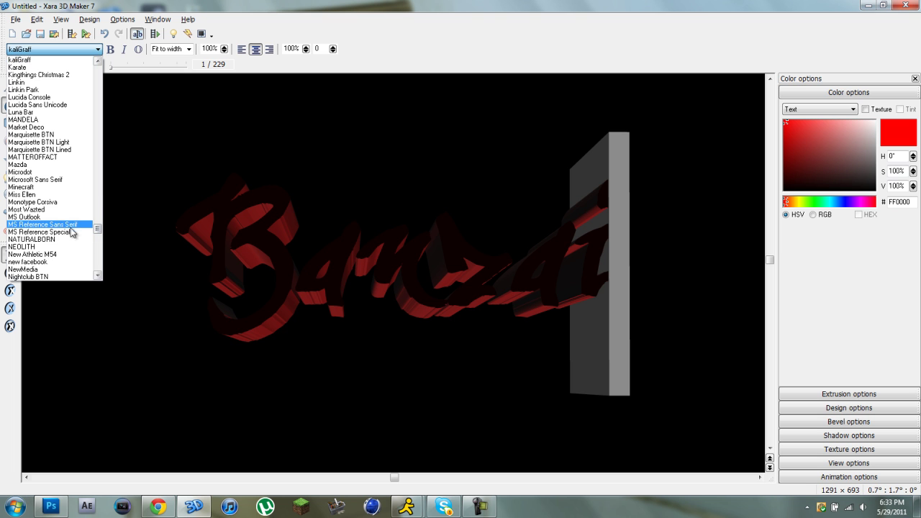
left_click(25, 210)
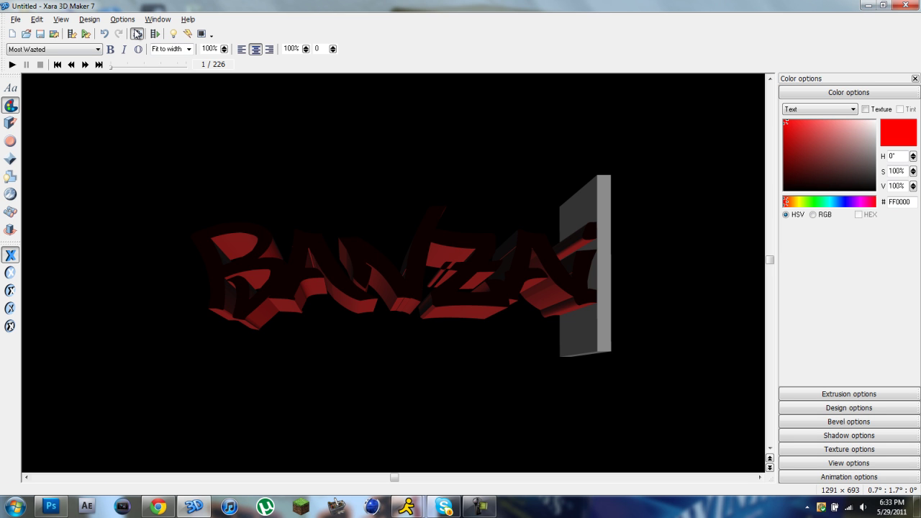
Make the letters white (FFFFFF), deepen the extrusion, and re-aim a light to brighten them.
left_click_drag(790, 150, 898, 115)
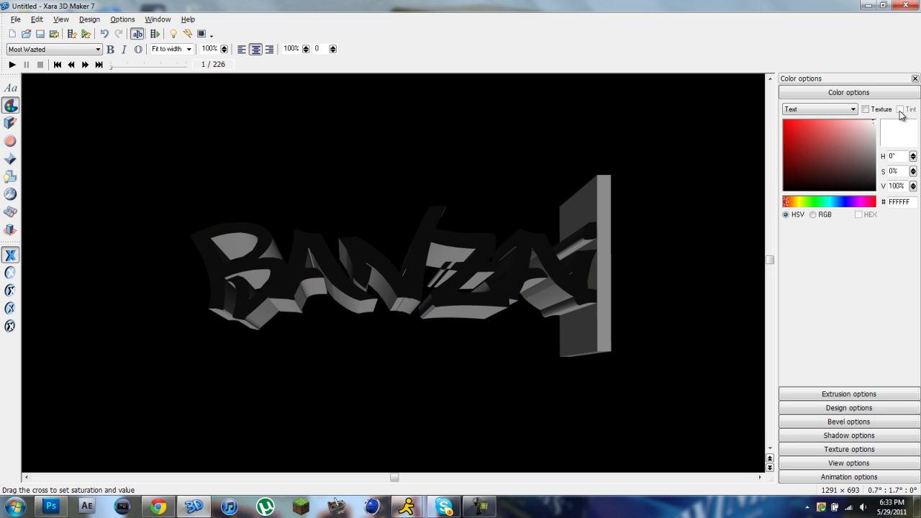
left_click_drag(567, 255, 525, 253)
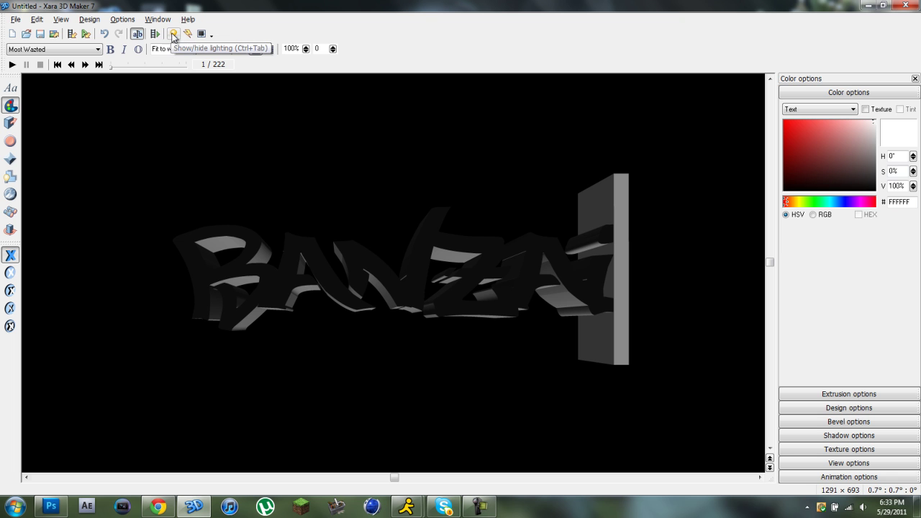
left_click(187, 34)
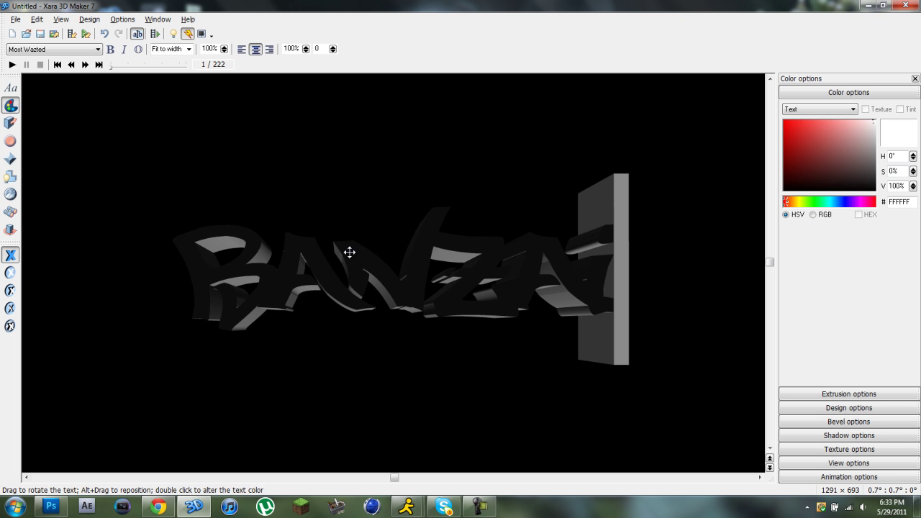
left_click(173, 34)
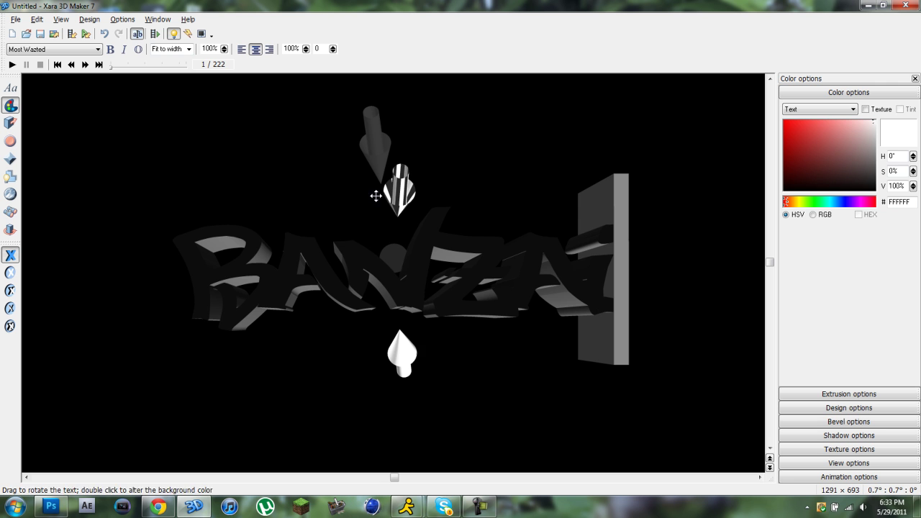
left_click_drag(376, 196, 721, 400)
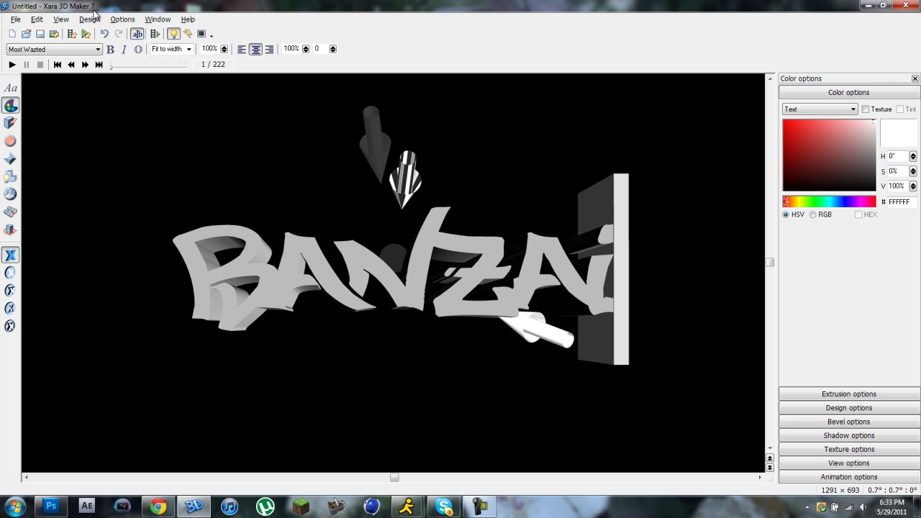
Hide the light arrows, start a PNG export to the desktop, then cancel the export settings.
left_click(171, 34)
left_click(13, 19)
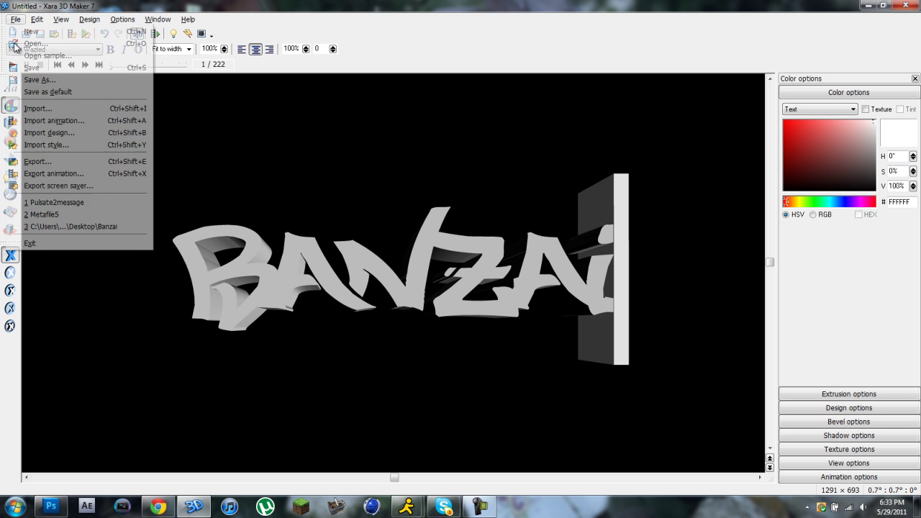
left_click(65, 165)
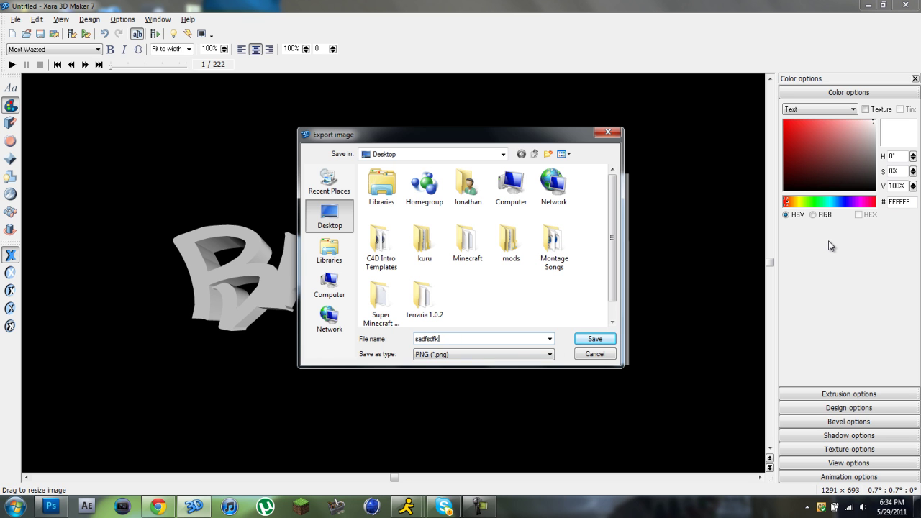
key("BackSpace")
key("BackSpace")
key("BackSpace")
key("BackSpace")
key("BackSpace")
key("BackSpace")
key("BackSpace")
key("BackSpace")
left_click(596, 339)
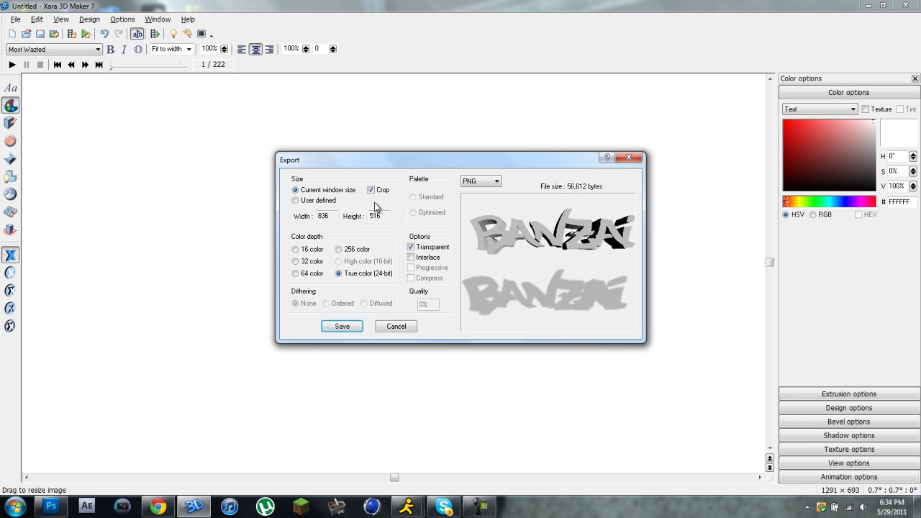
left_click(395, 327)
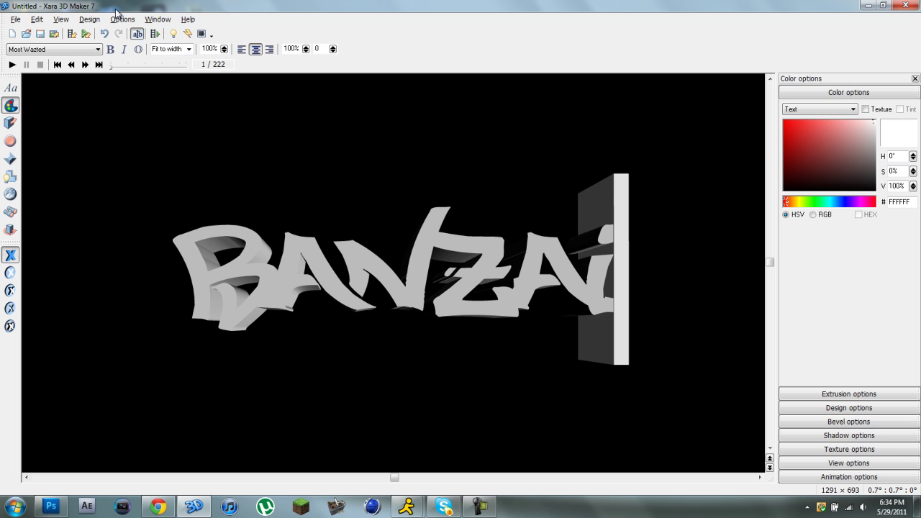
Turn off the text shadow and export the scene as a PNG named 'dfhf'.
left_click(863, 435)
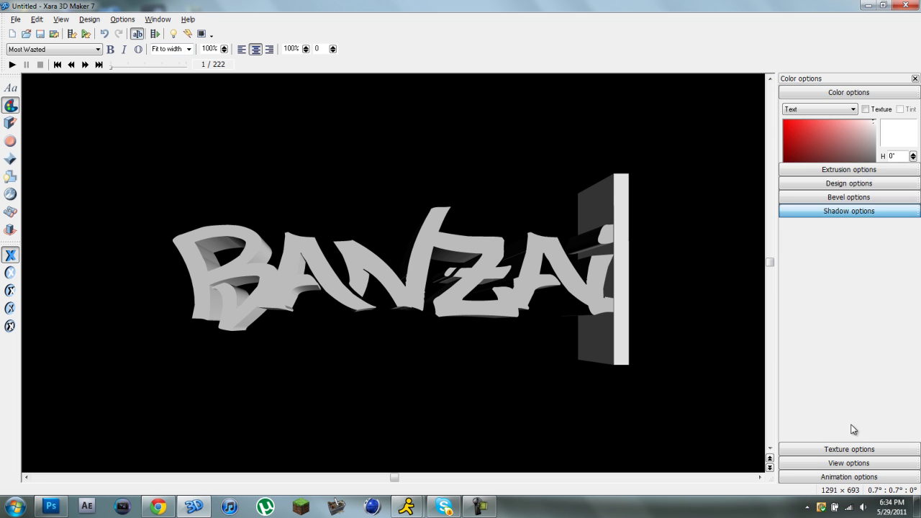
left_click(786, 163)
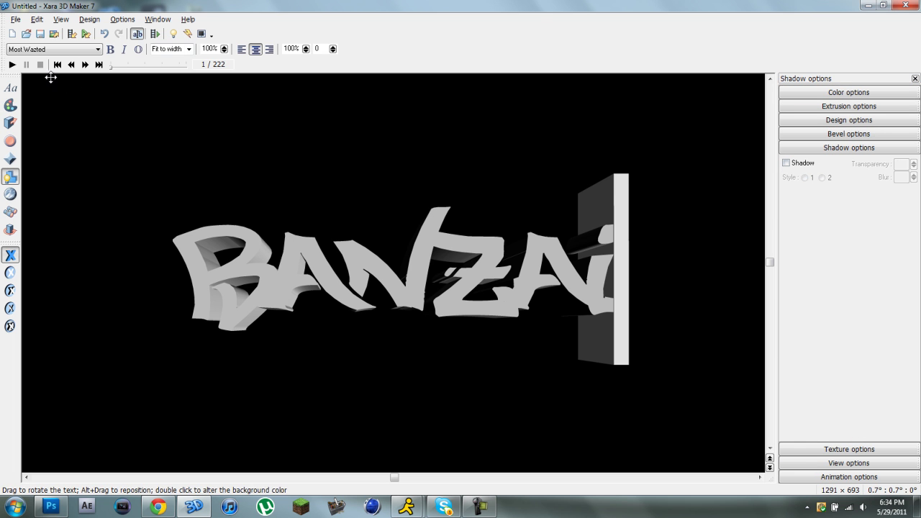
left_click(15, 18)
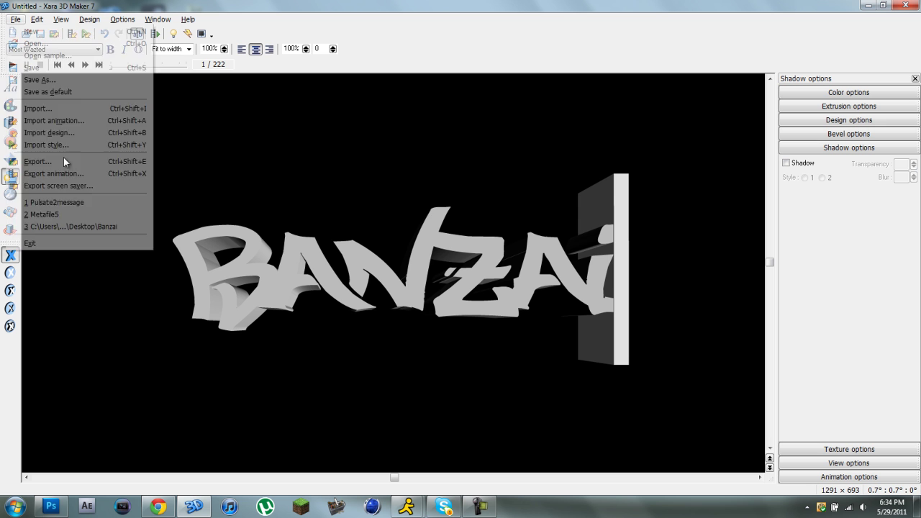
left_click(53, 167)
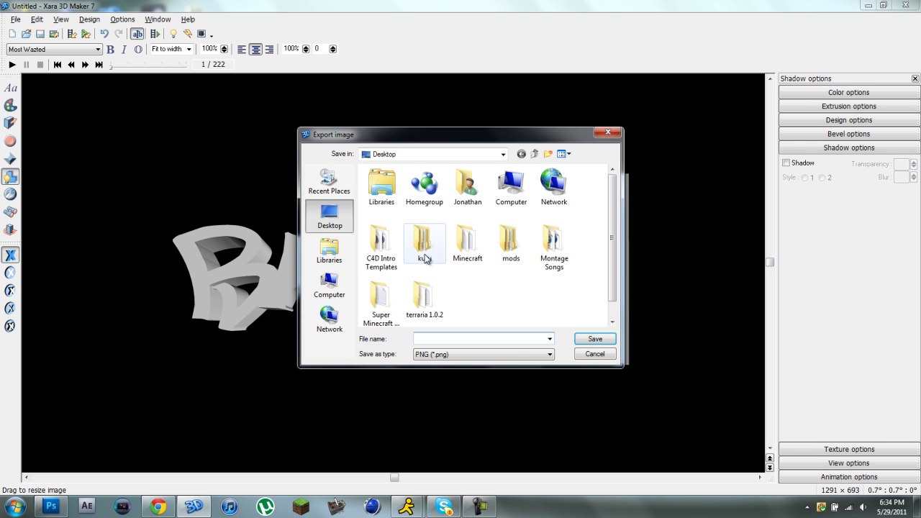
type("dfhff")
left_click(608, 339)
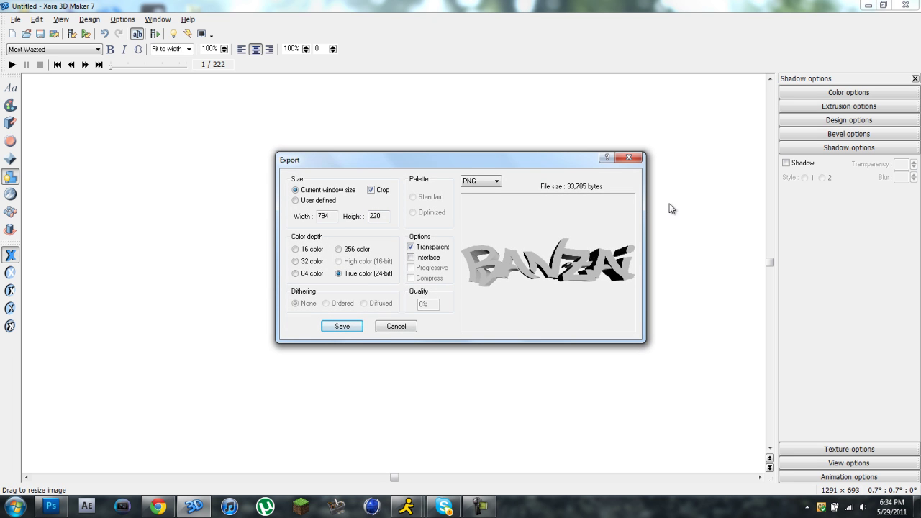
Keep Crop and Transparent ticked in the PNG options and save the export.
left_click(368, 190)
left_click(371, 190)
left_click(412, 248)
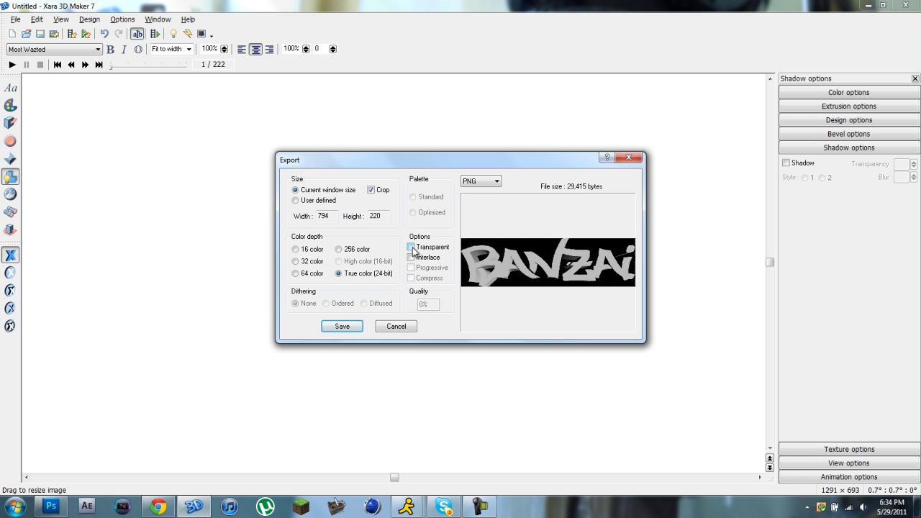
left_click(411, 246)
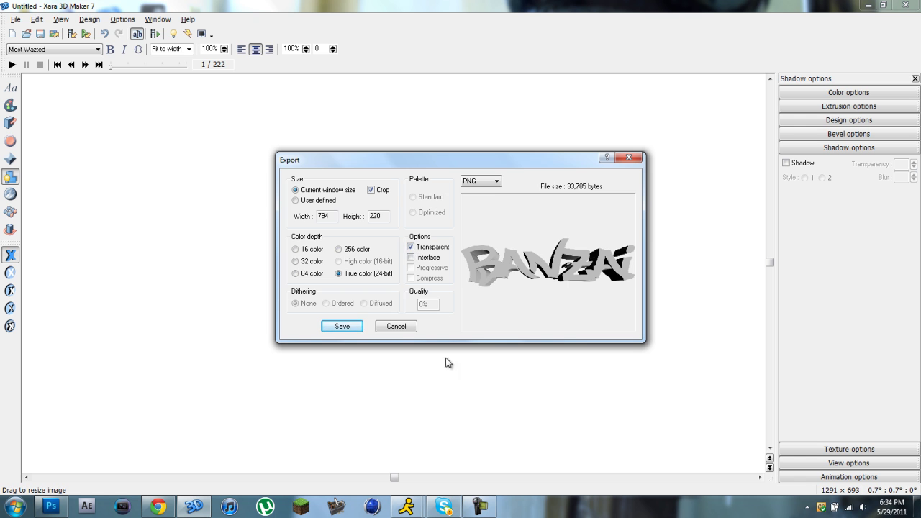
left_click(346, 327)
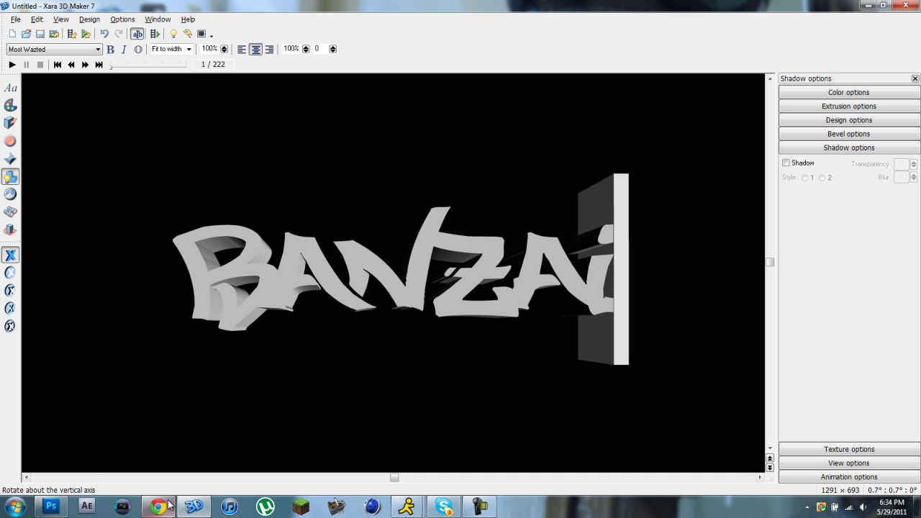
Minimize Photoshop and Xara, then drag the exported BANZAI PNG into Photoshop.
left_click(51, 506)
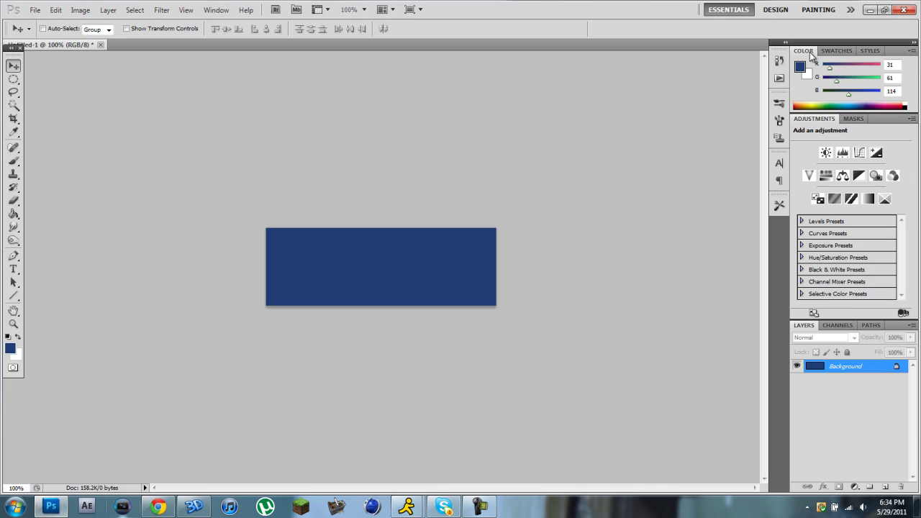
left_click(870, 11)
left_click(869, 7)
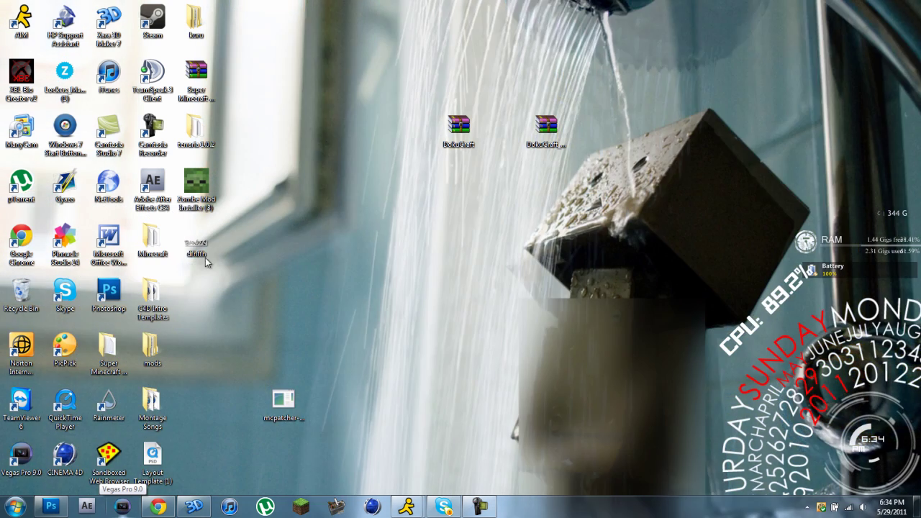
left_click_drag(205, 247, 382, 291)
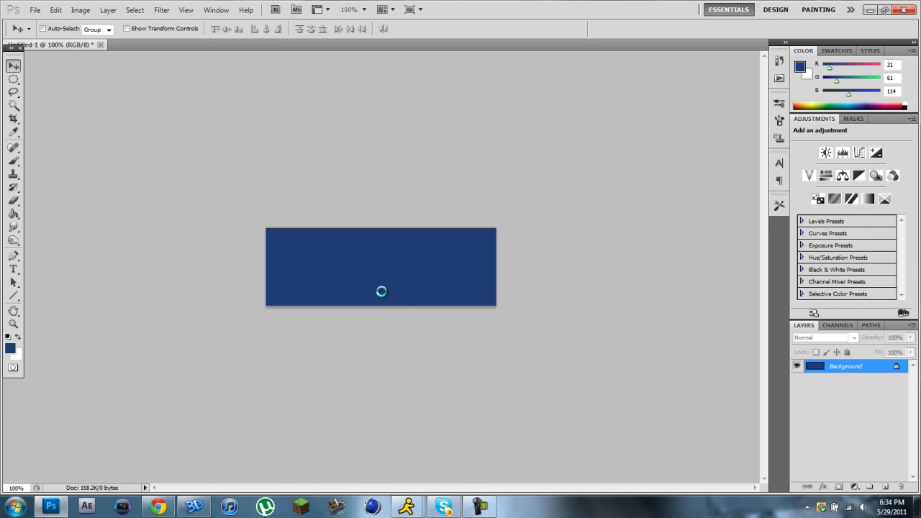
Place the BANZAI PNG as its own layer and shift it slightly left and lower on the banner.
left_click_drag(403, 250, 391, 251)
left_click(13, 66)
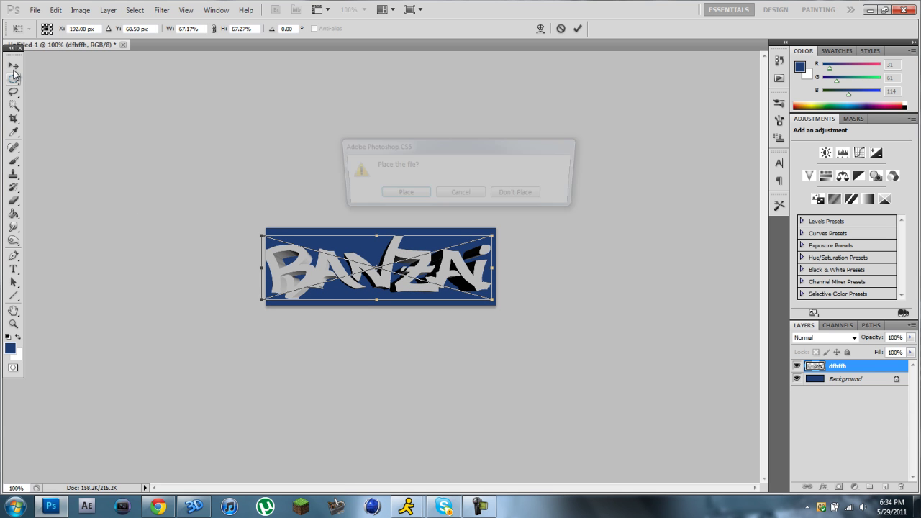
left_click(403, 191)
left_click_drag(407, 282, 398, 281)
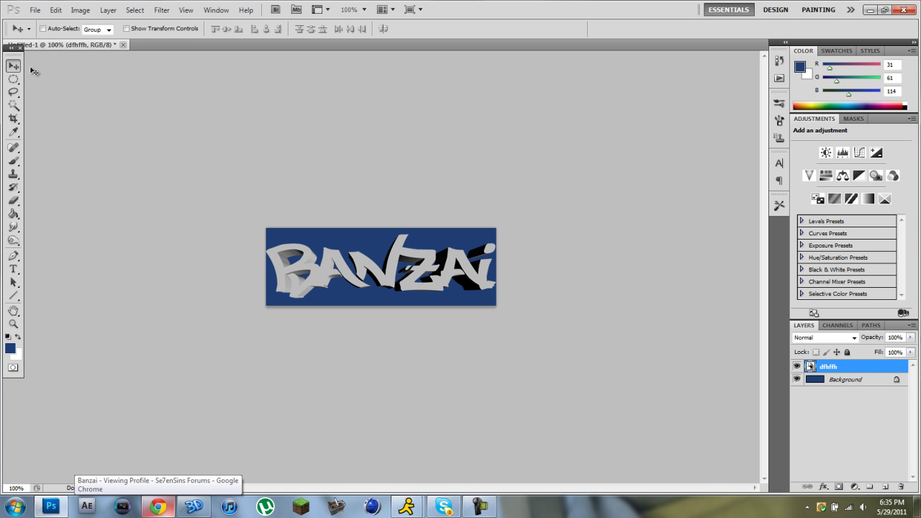
Open the Pictures library from the Start menu in a maximized Explorer window.
left_click(35, 10)
left_click(268, 86)
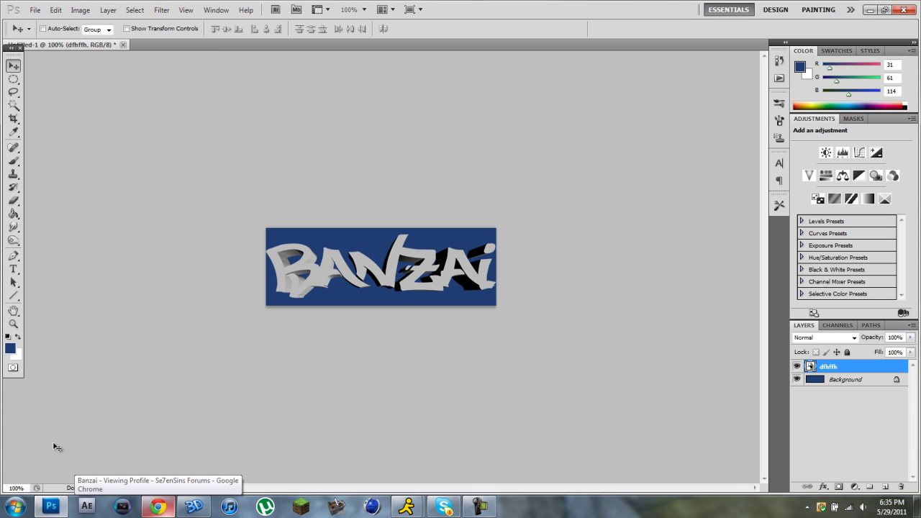
left_click(14, 506)
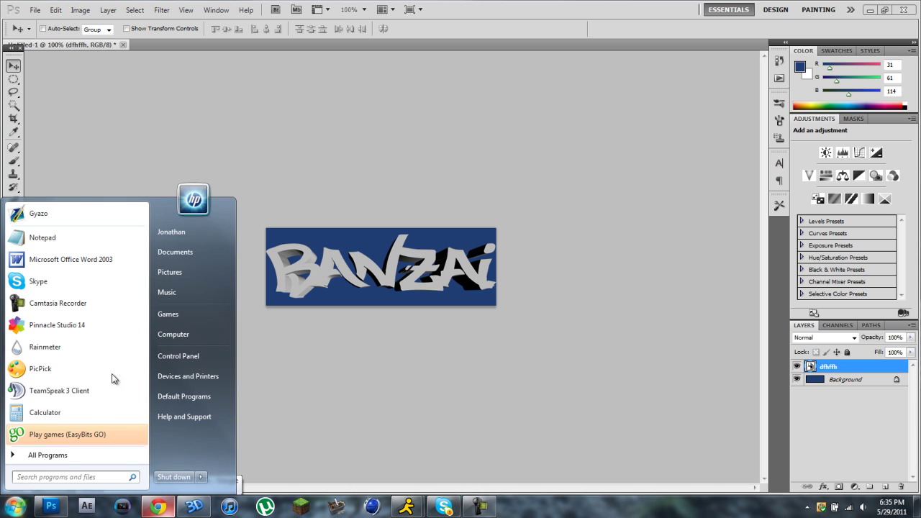
left_click(170, 272)
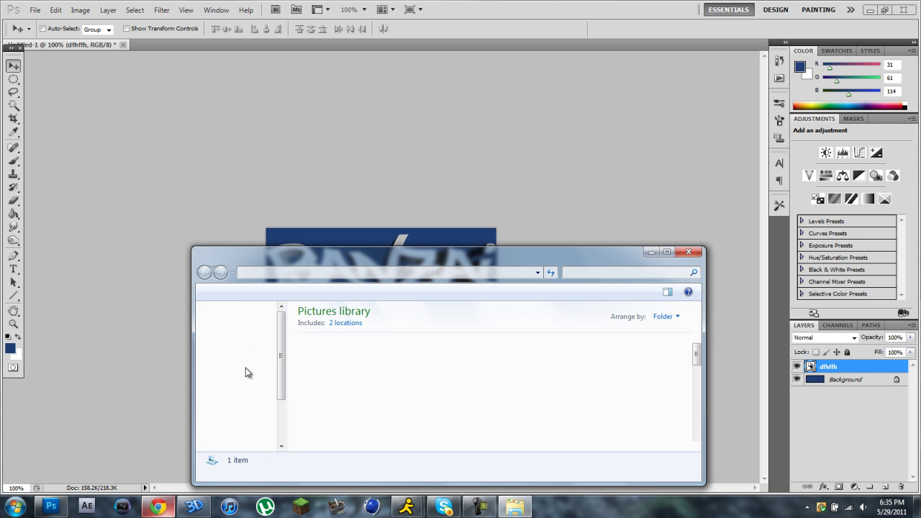
scroll(561, 360, "down", 5)
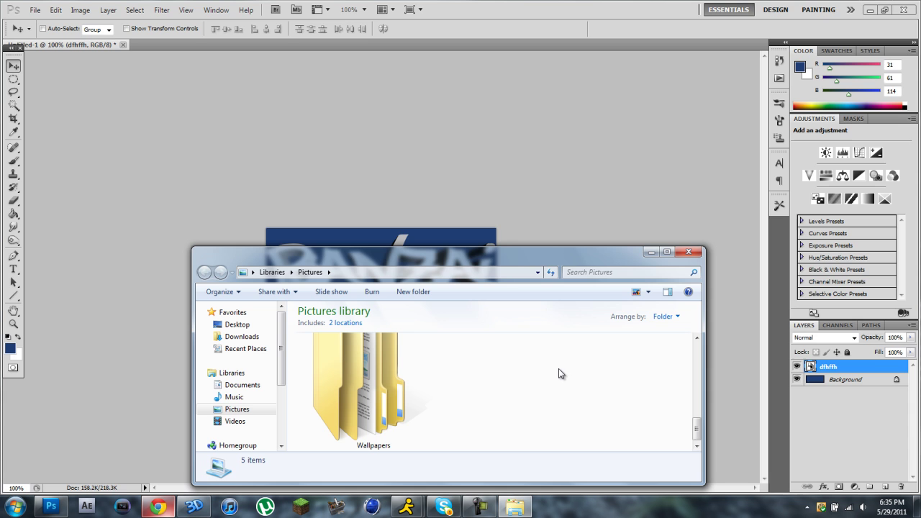
left_click(667, 251)
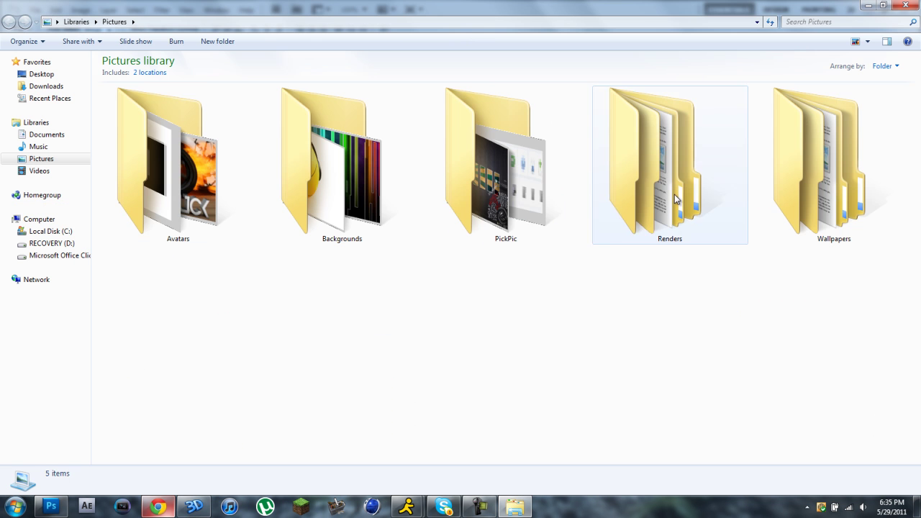
Browse Renders > Stocks > C4D Renders, go back to Stocks, and close the window.
double_click(615, 210)
mouse_move(292, 300)
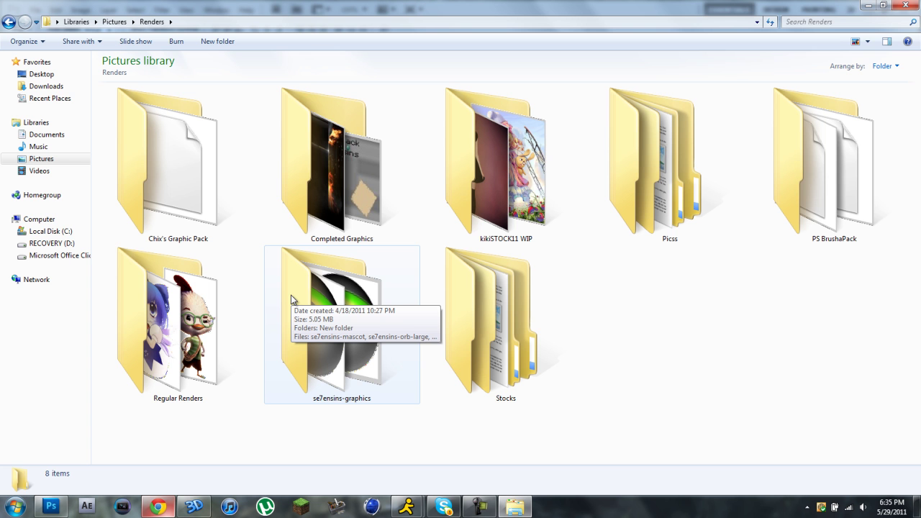
double_click(468, 288)
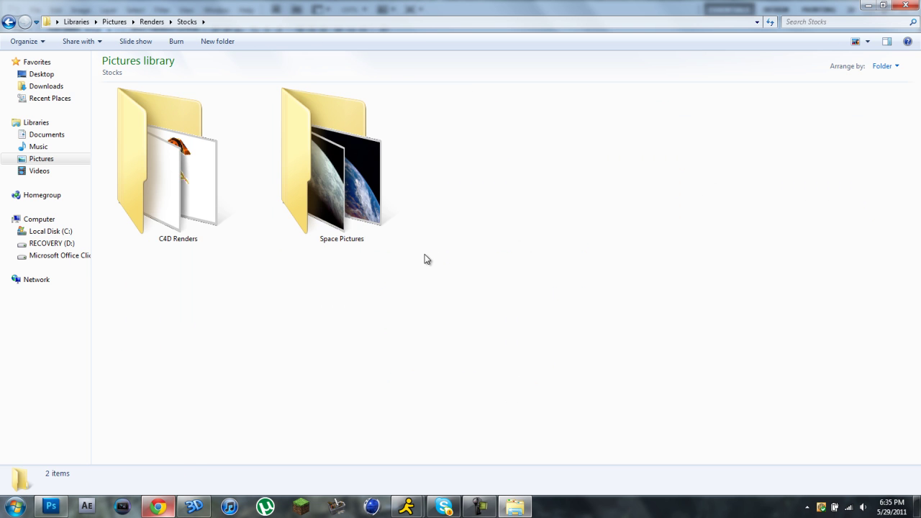
double_click(227, 171)
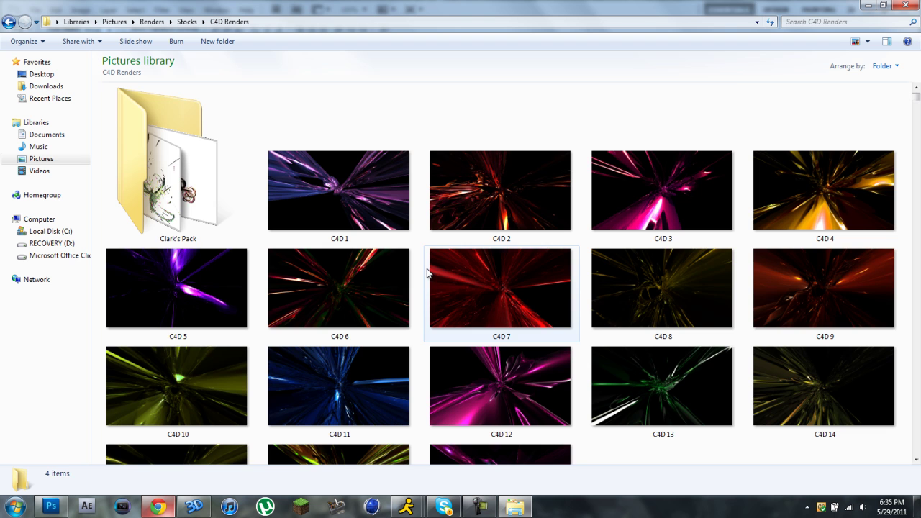
scroll(425, 269, "down", 15)
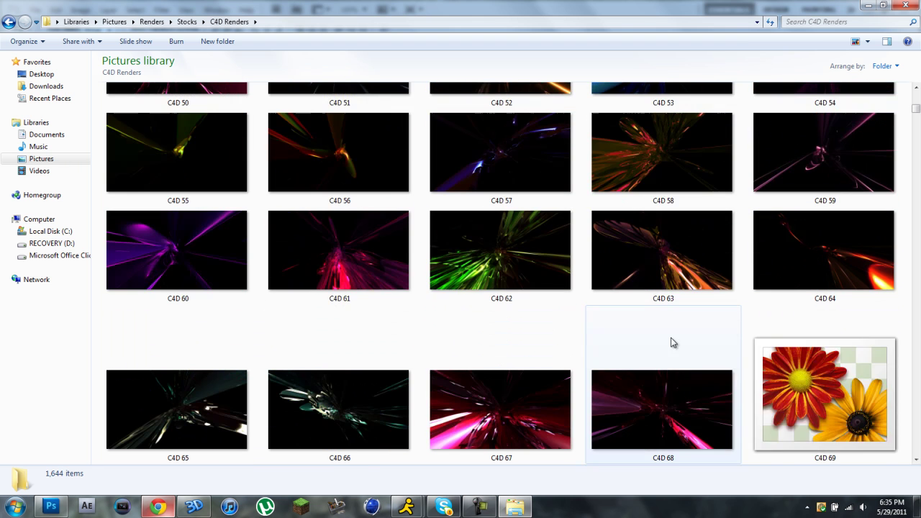
left_click(9, 22)
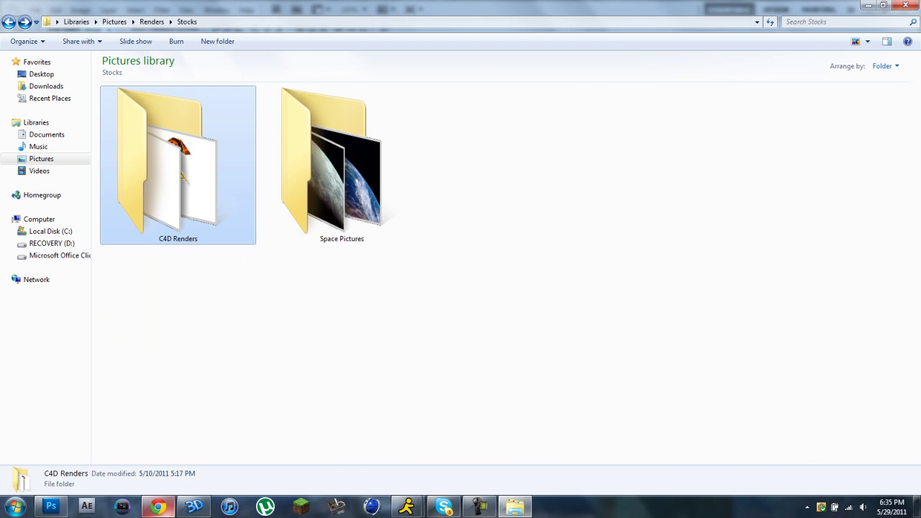
left_click(905, 5)
Minimize Photoshop, open C4D Intro Templates from the desktop, and enter PSD Pack 1.
left_click(870, 10)
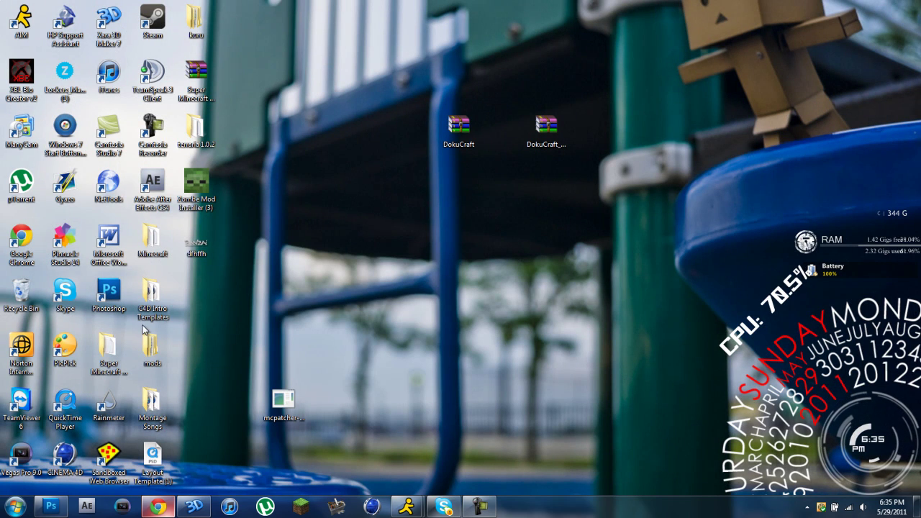
double_click(152, 295)
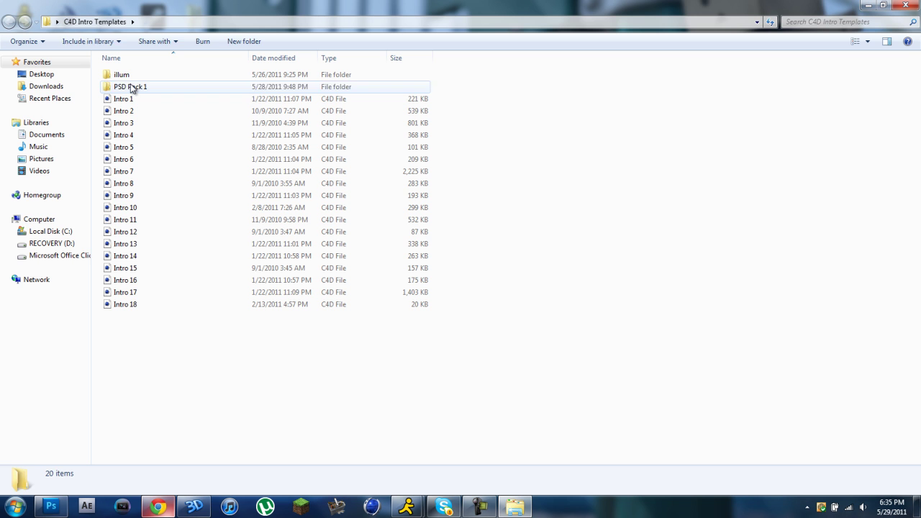
left_click(123, 87)
left_click(121, 85)
left_click(121, 79)
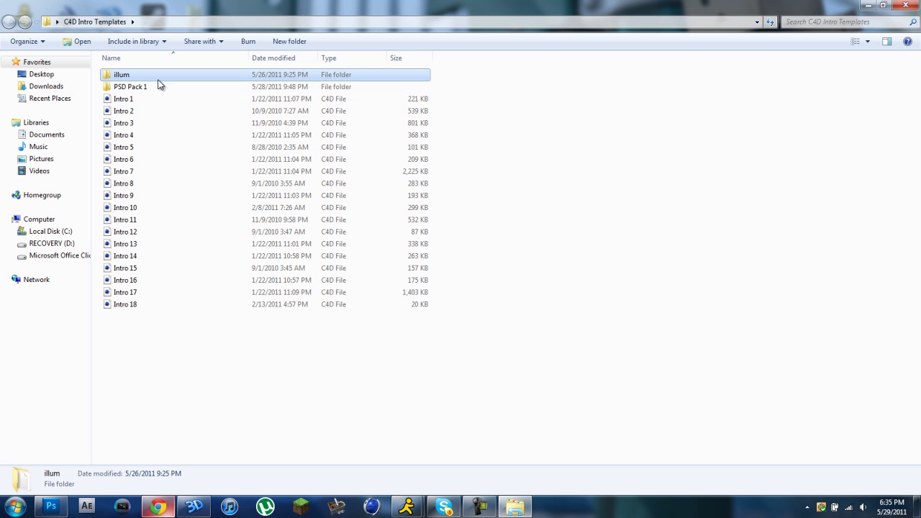
double_click(157, 87)
Open psdpack > Flames > Flames to show the 64 fire stock images.
double_click(128, 87)
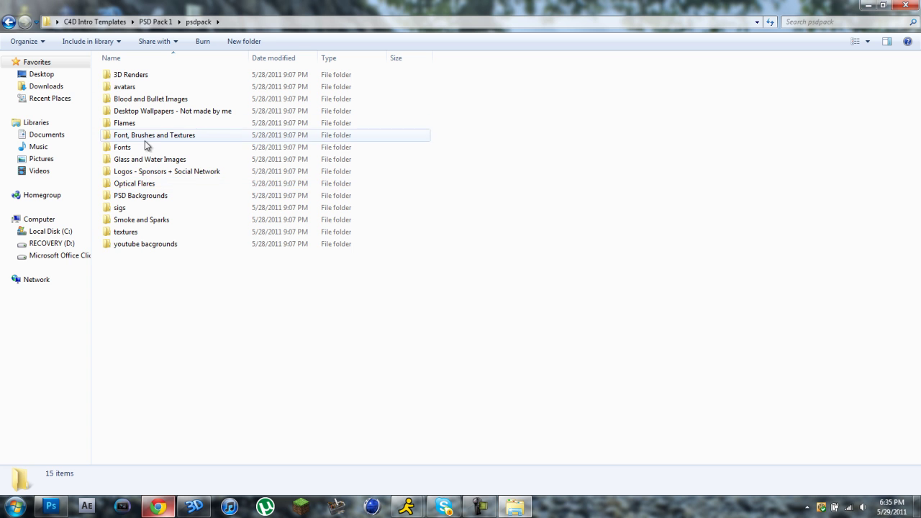
left_click(147, 135)
left_click(141, 126)
double_click(142, 123)
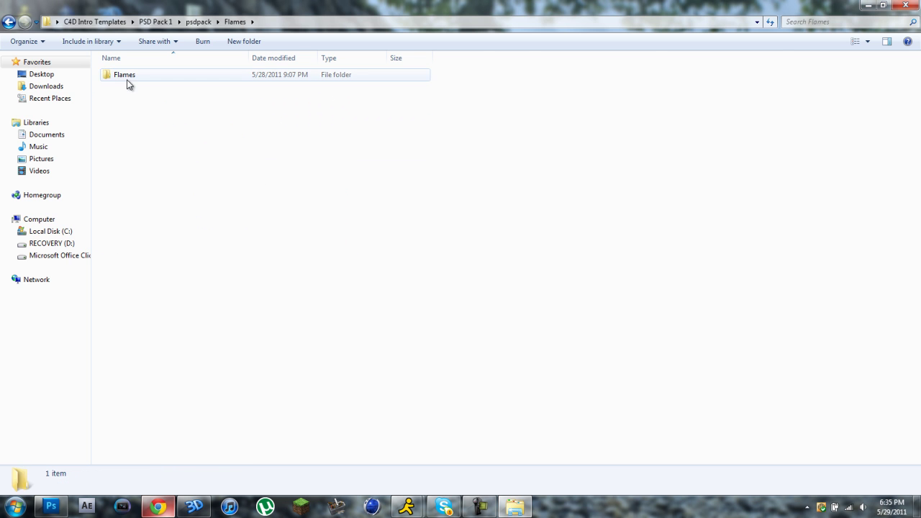
double_click(126, 76)
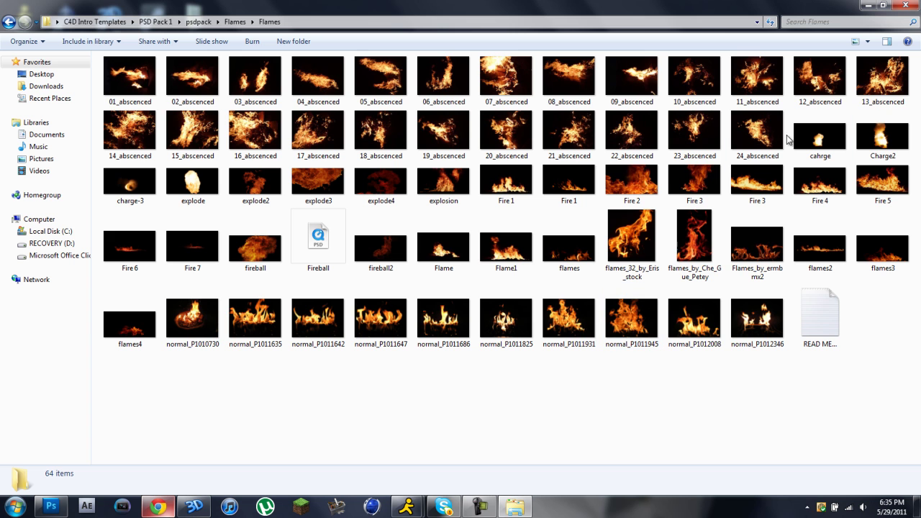
Place the normal_P1011635 fire photo on the banner, stretched past all canvas edges.
left_click_drag(262, 327, 416, 260)
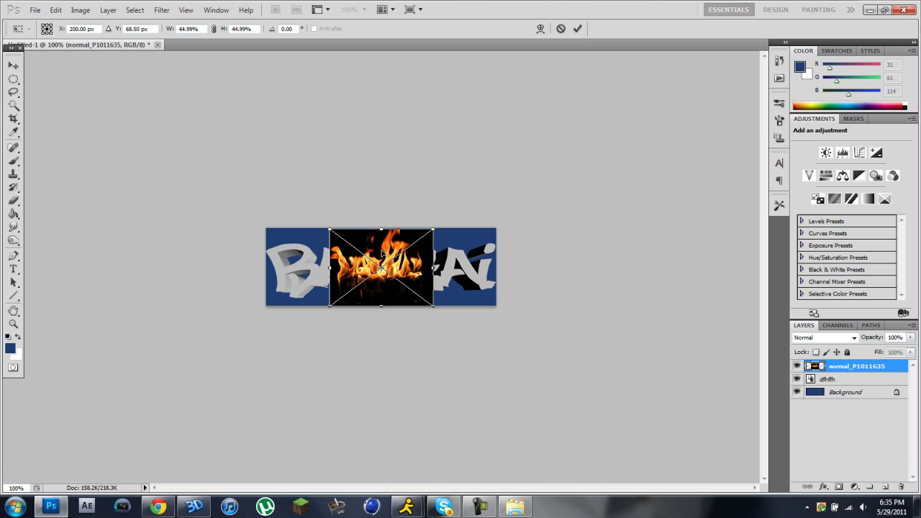
left_click_drag(330, 232, 265, 205, "shift")
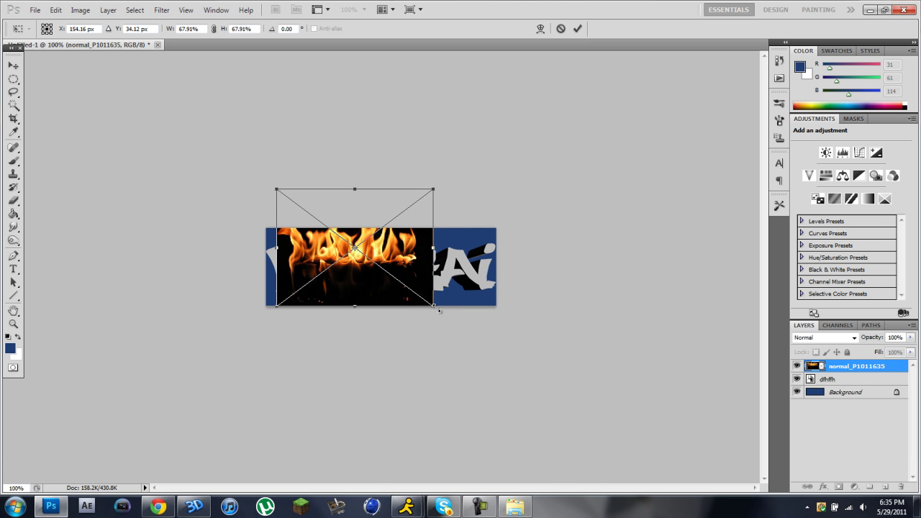
left_click_drag(435, 311, 551, 354, "shift")
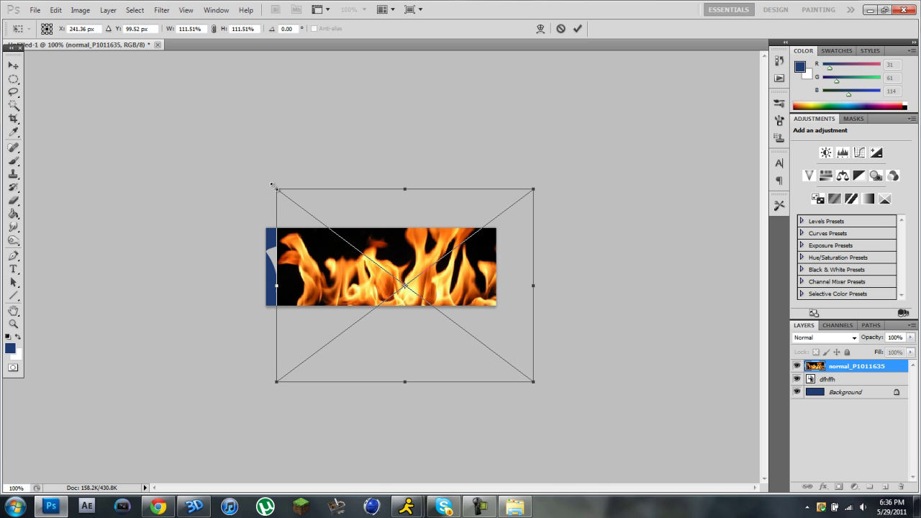
left_click_drag(277, 190, 216, 180, "shift")
left_click(13, 65)
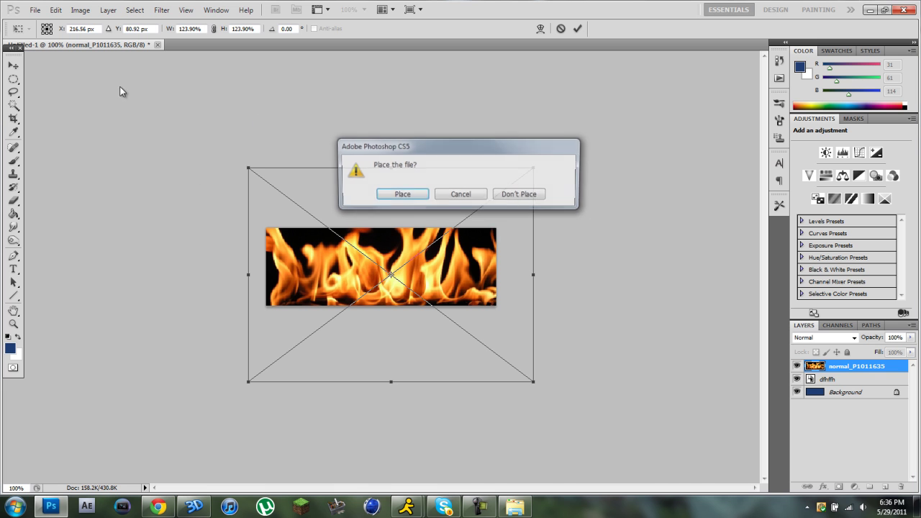
Commit the placed fire image, blend it in Screen mode, and move it below the text layer.
left_click(400, 195)
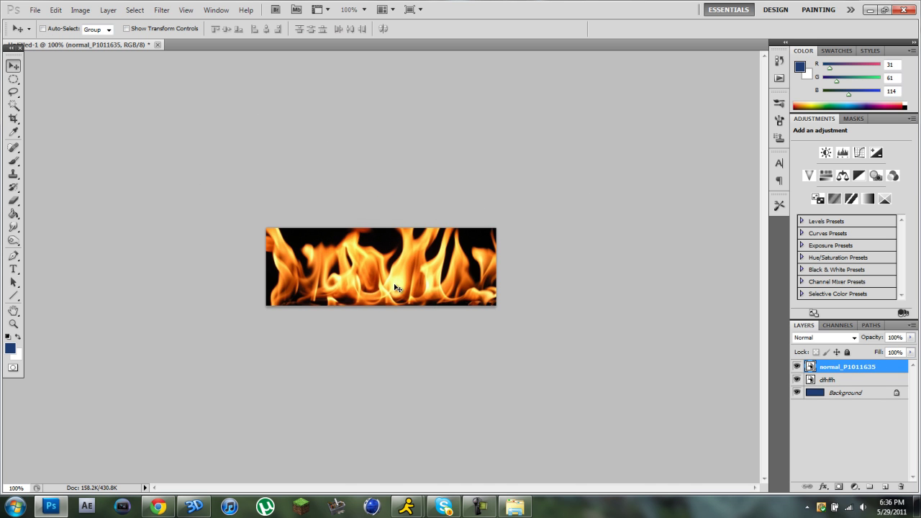
left_click(854, 338)
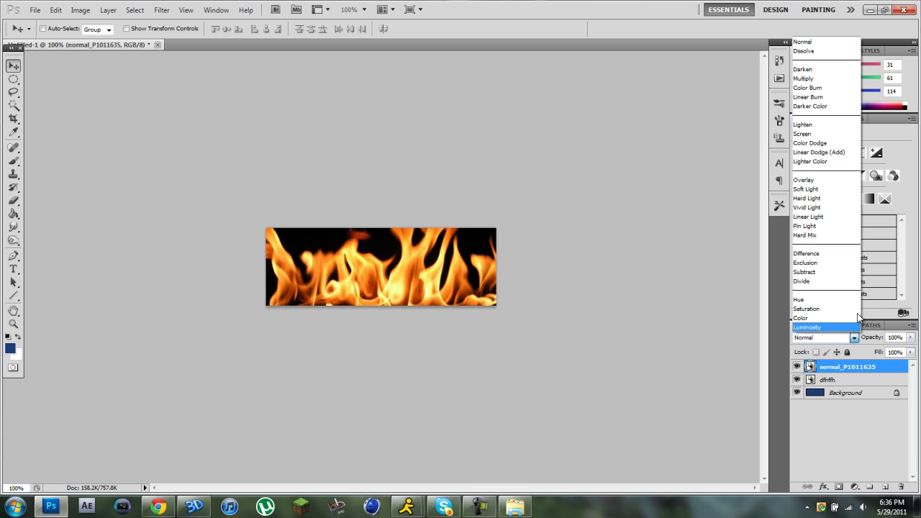
left_click(827, 134)
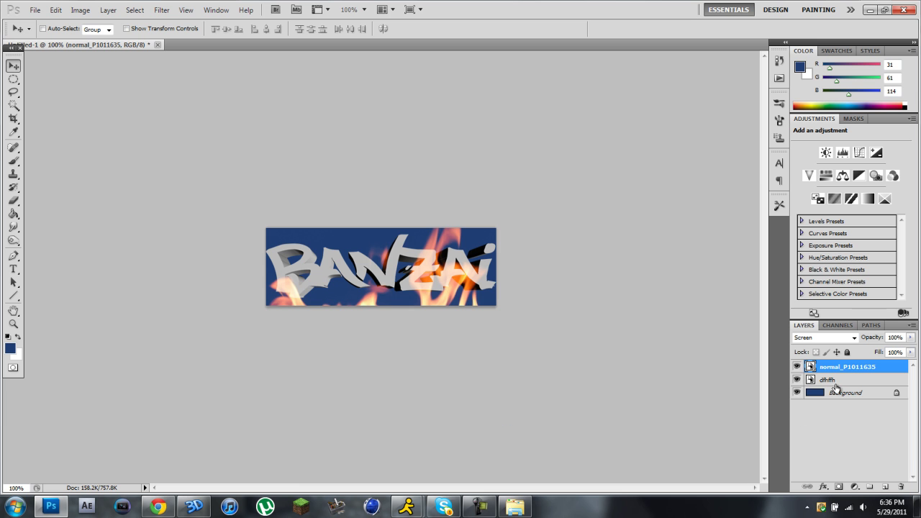
key("ctrl+bracketleft")
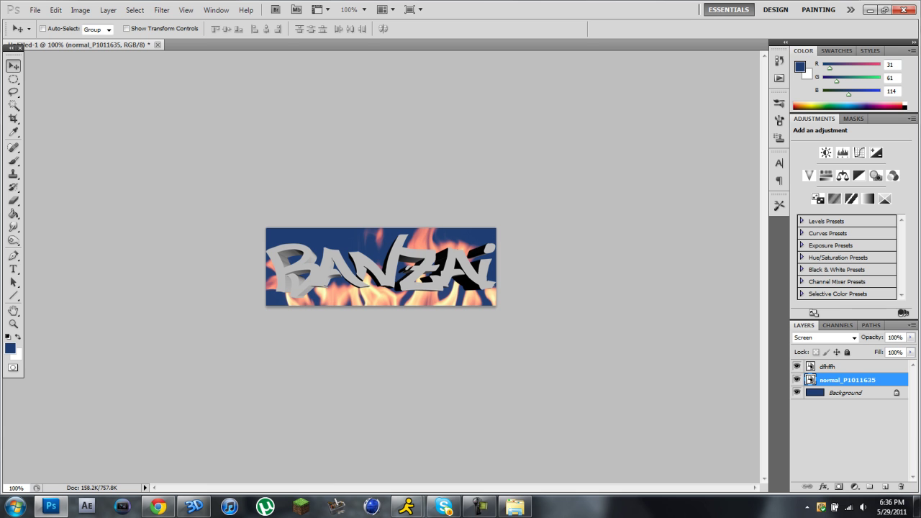
Compare Lighten and Color Dodge blending on the fire layer, settling on Lighten.
left_click(844, 340)
left_click(821, 118)
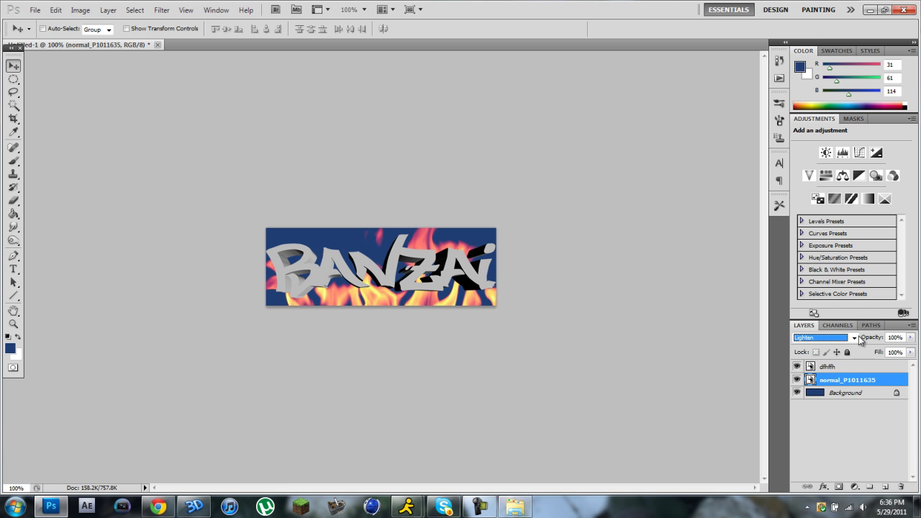
left_click(855, 337)
left_click(815, 172)
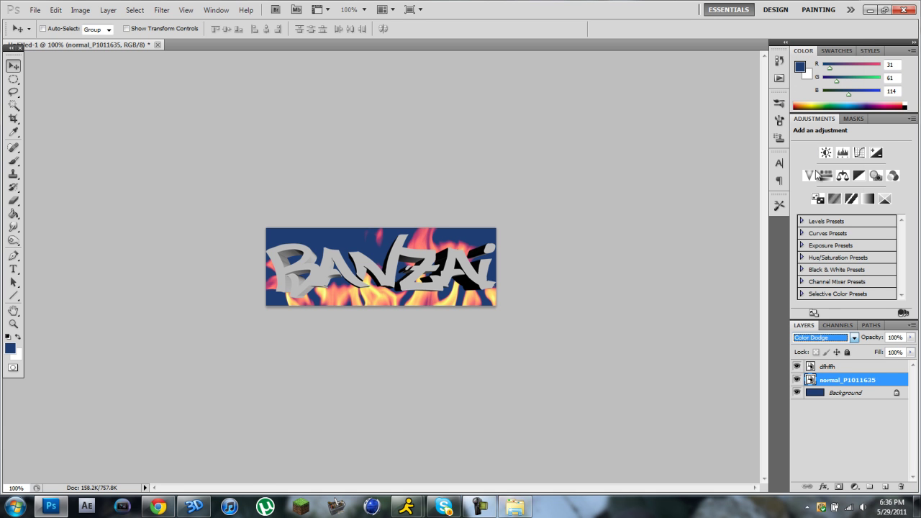
left_click(854, 338)
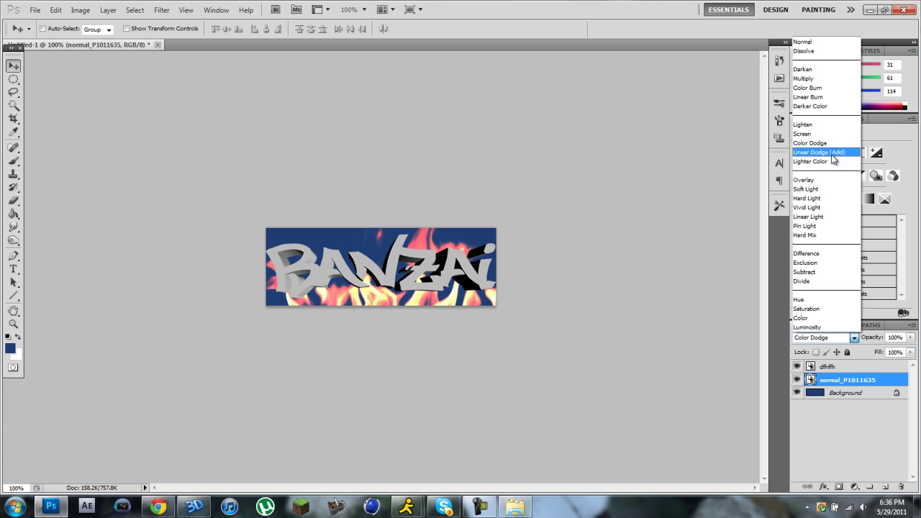
left_click(824, 124)
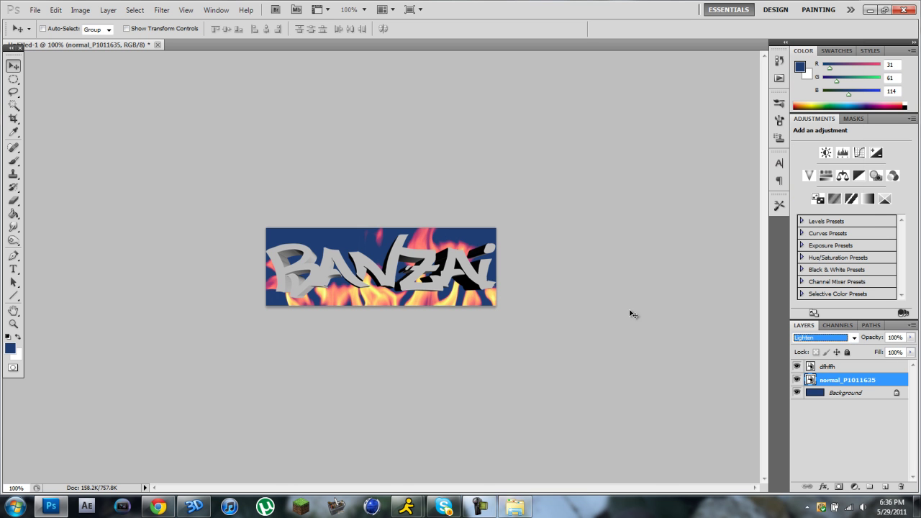
key("Down")
key("Down")
key("Up")
key("Up")
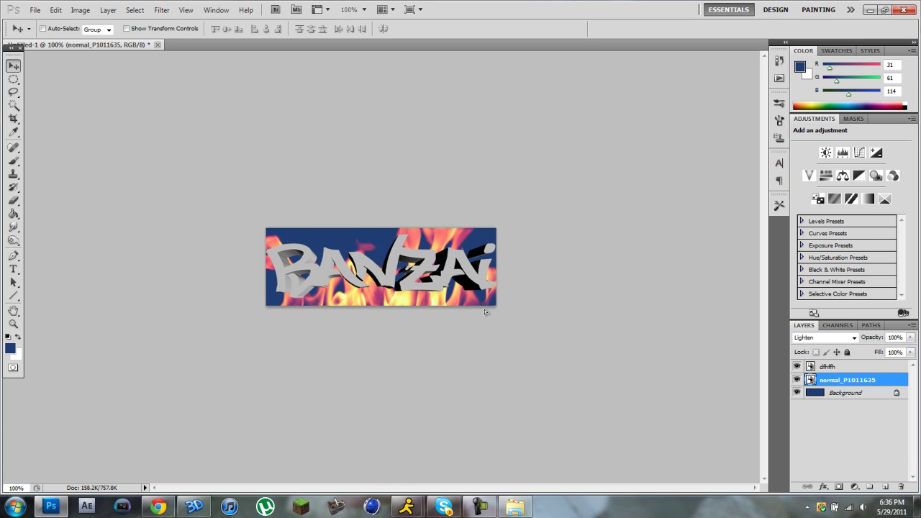
Shift the flame layer down and left so the fire sits under the BANZAI lettering.
left_click_drag(485, 319, 488, 316)
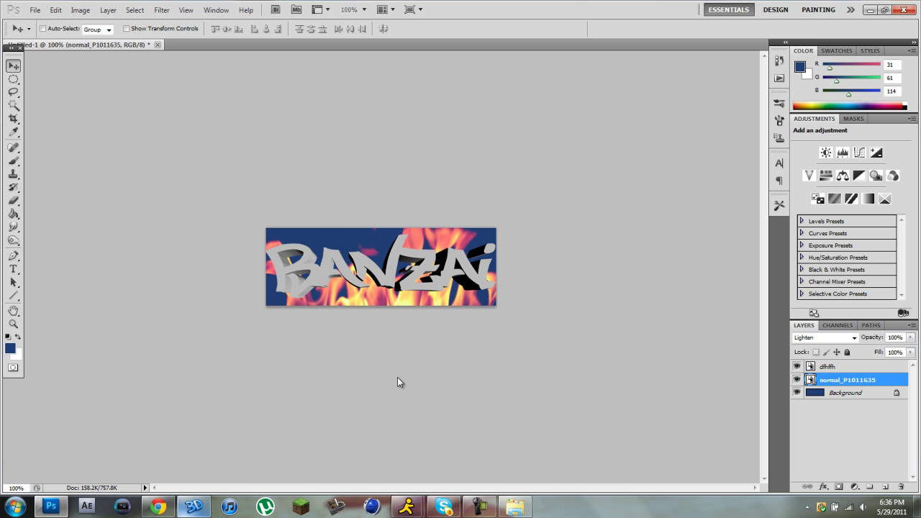
left_click_drag(479, 345, 430, 375)
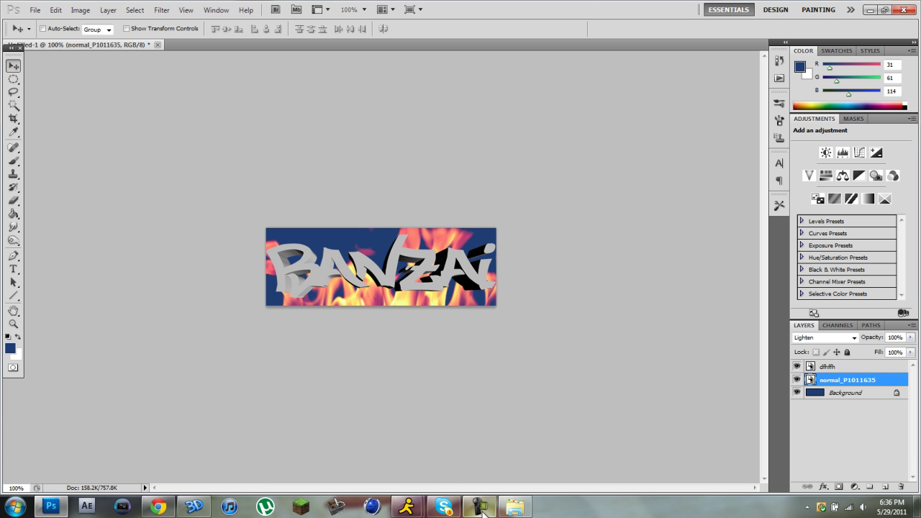